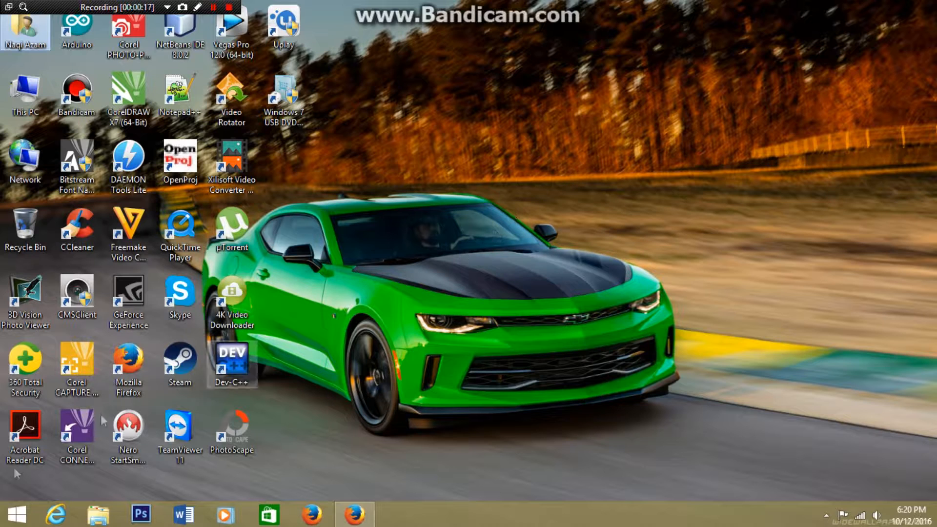
- Launch the XAMPP Control Panel so that Apache and MySQL start, and close its window
left_click(524, 247)
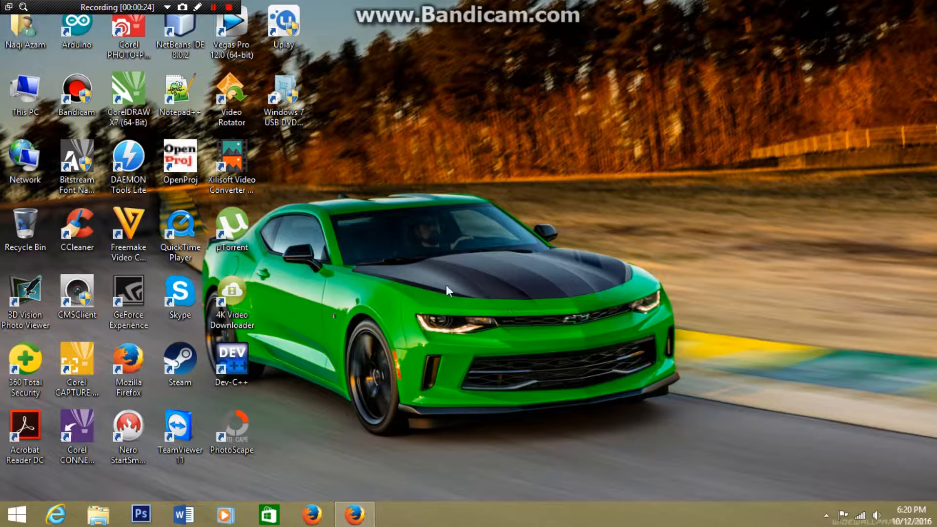
left_click(17, 515)
mouse_move(32, 241)
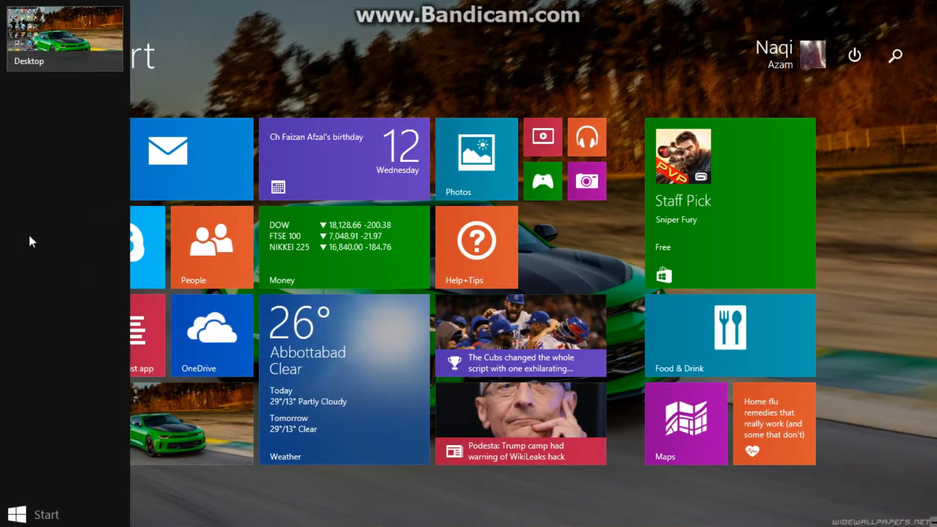
type("x")
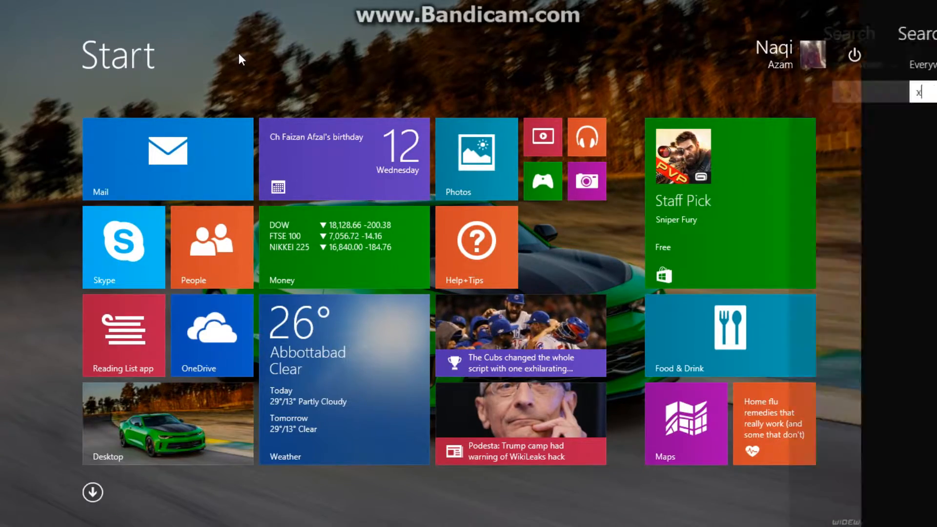
type("ampp")
key("Return")
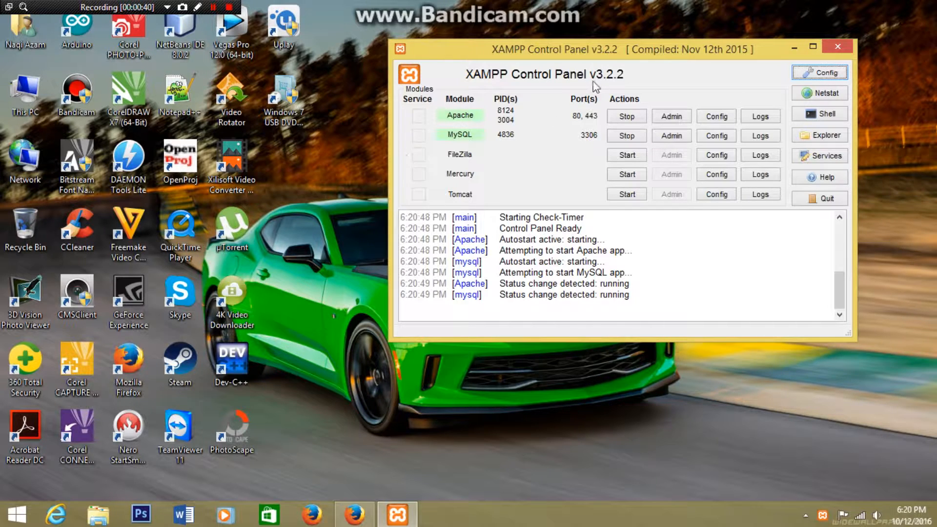
left_click(837, 49)
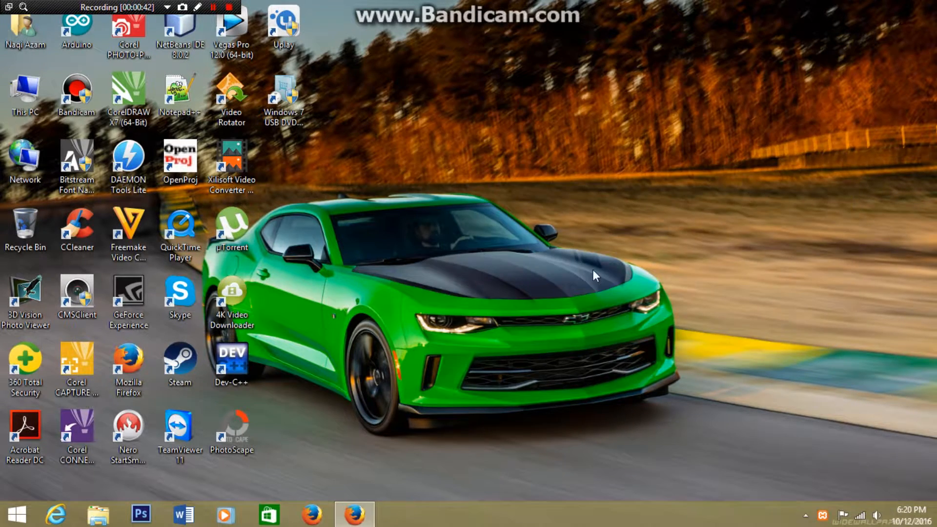
- Switch to Firefox, load localhost in a new tab and open phpMyAdmin from the XAMPP dashboard
left_click(354, 515)
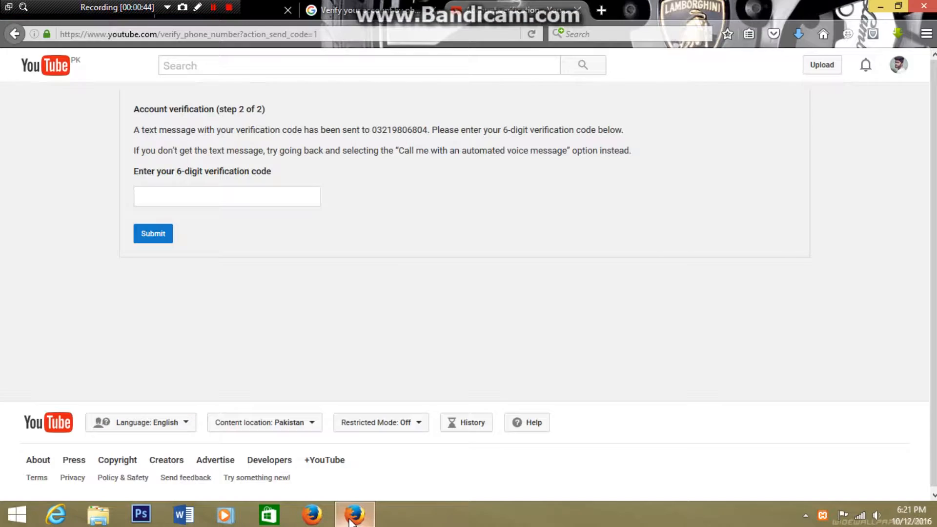
left_click(591, 14)
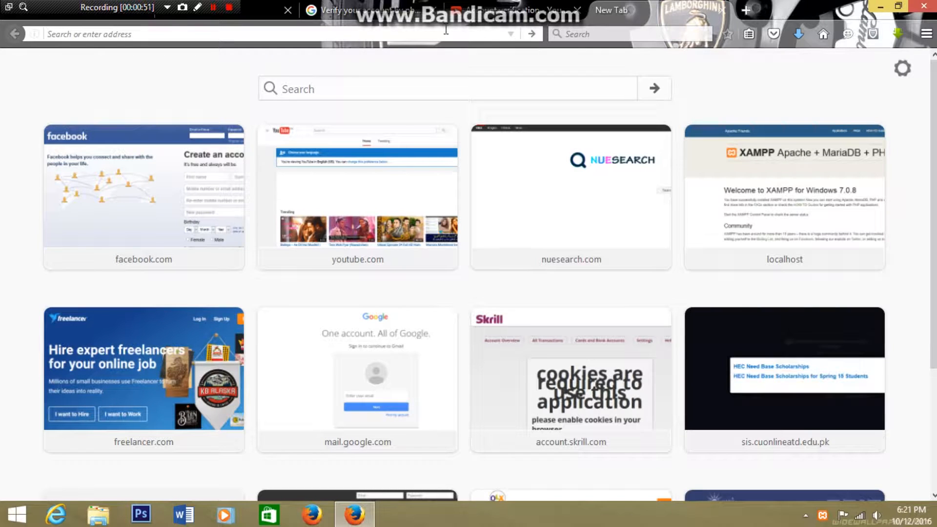
type("localh")
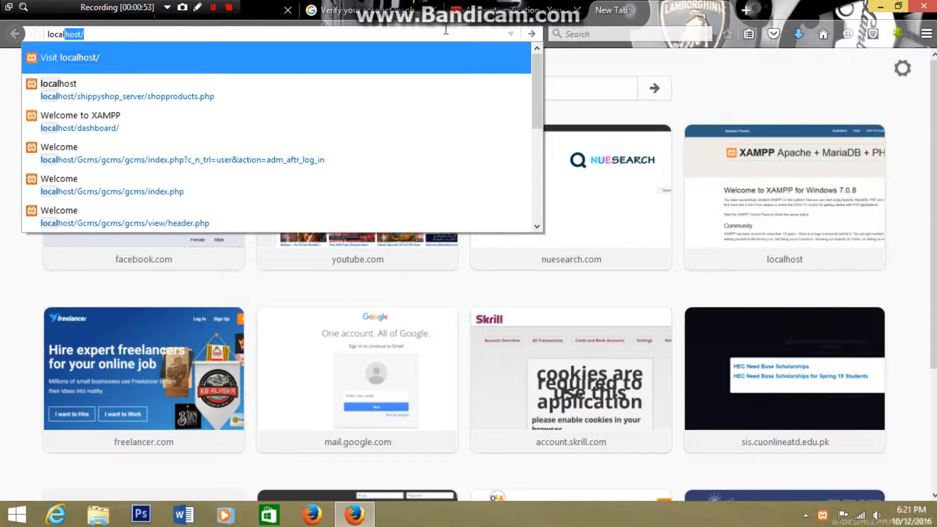
type("ost")
key("Return")
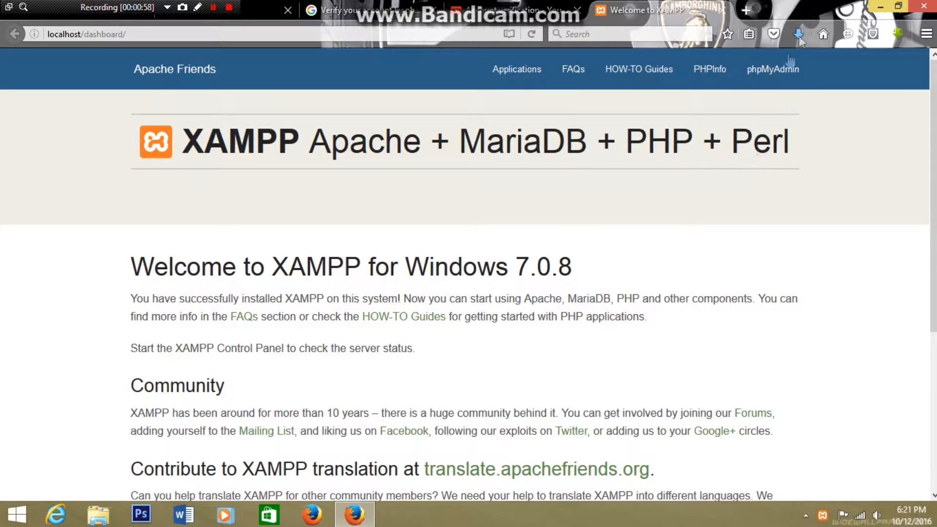
left_click(774, 77)
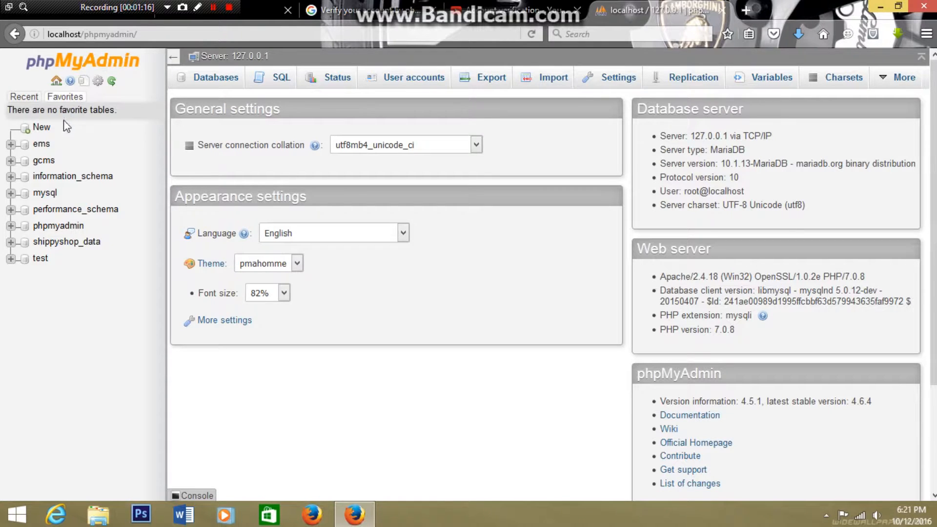
- Create a new database named school_data
left_click(43, 127)
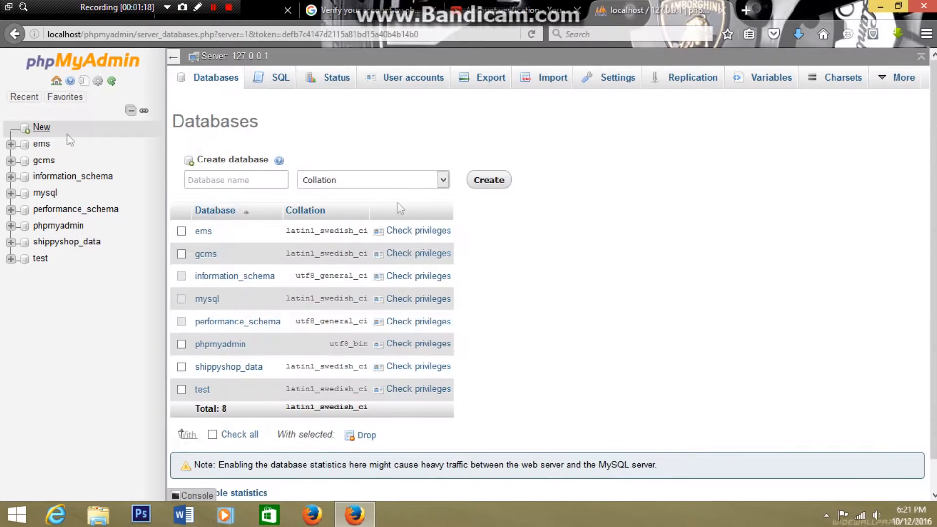
left_click(240, 180)
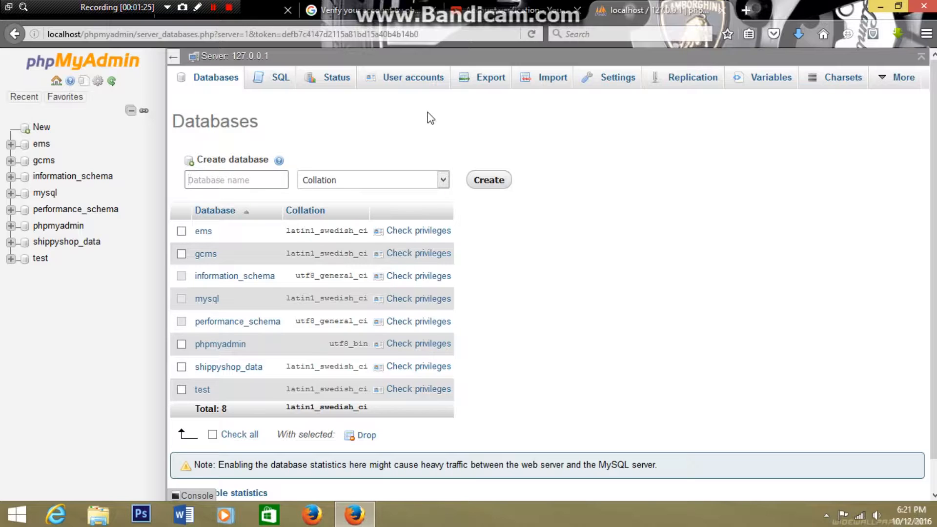
type("school_data")
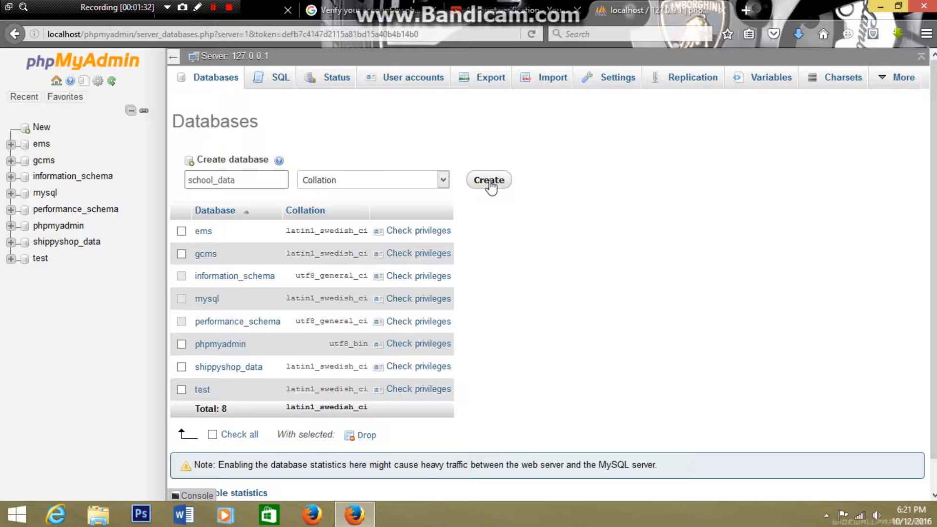
left_click(490, 181)
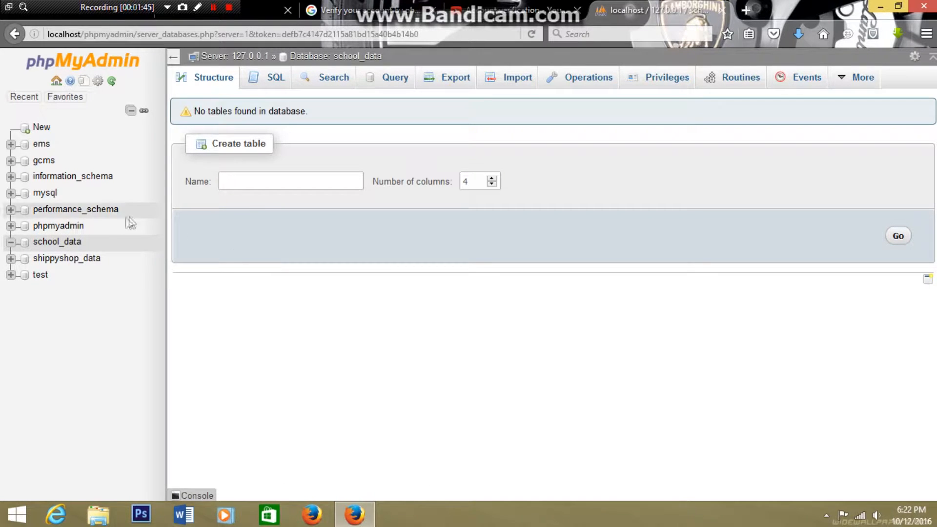
- Create a table named students with 5 columns in the school_data database
left_click(71, 244)
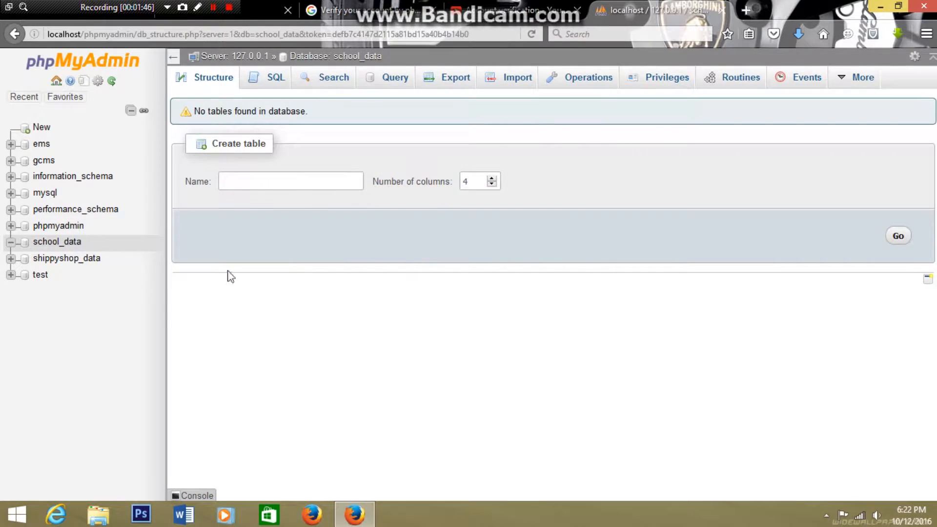
left_click(321, 182)
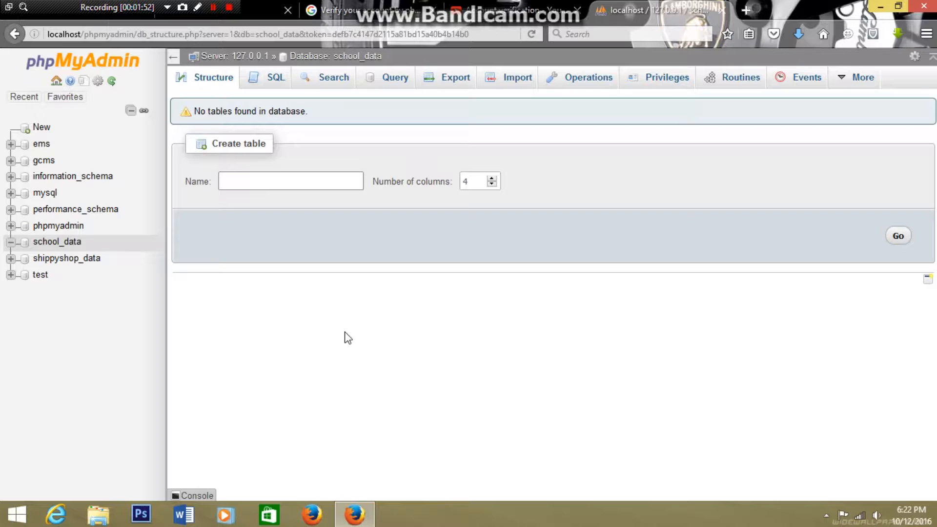
type("students")
left_click(477, 184)
double_click(477, 183)
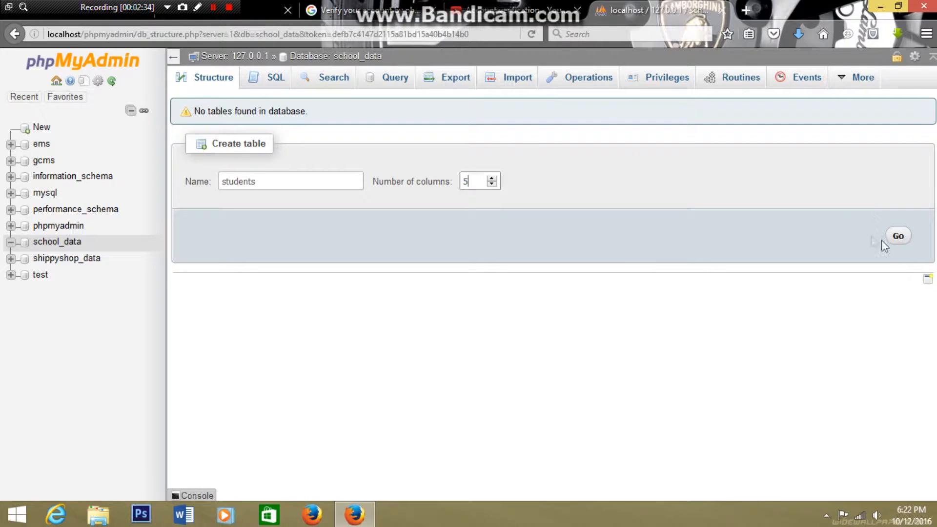
left_click(897, 237)
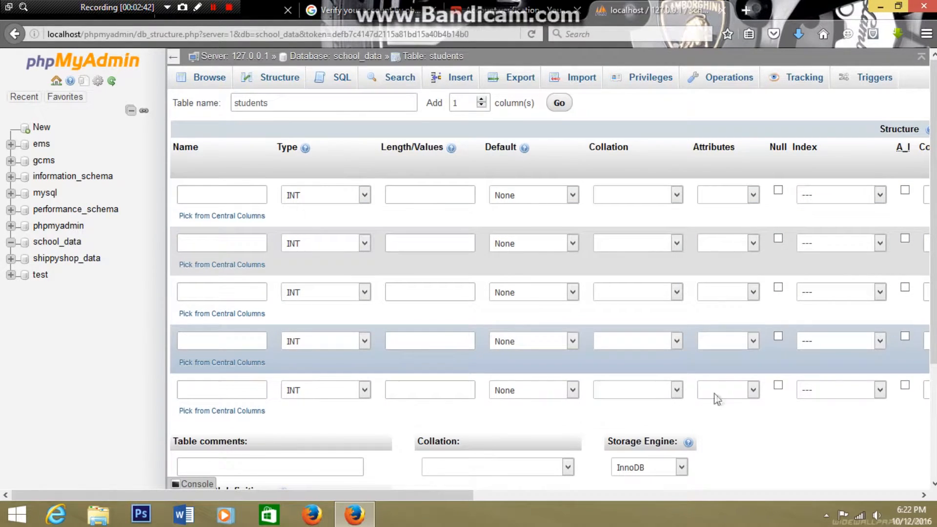
- Define the first column of the students table as id with type INT and the UNSIGNED attribute
left_click(206, 194)
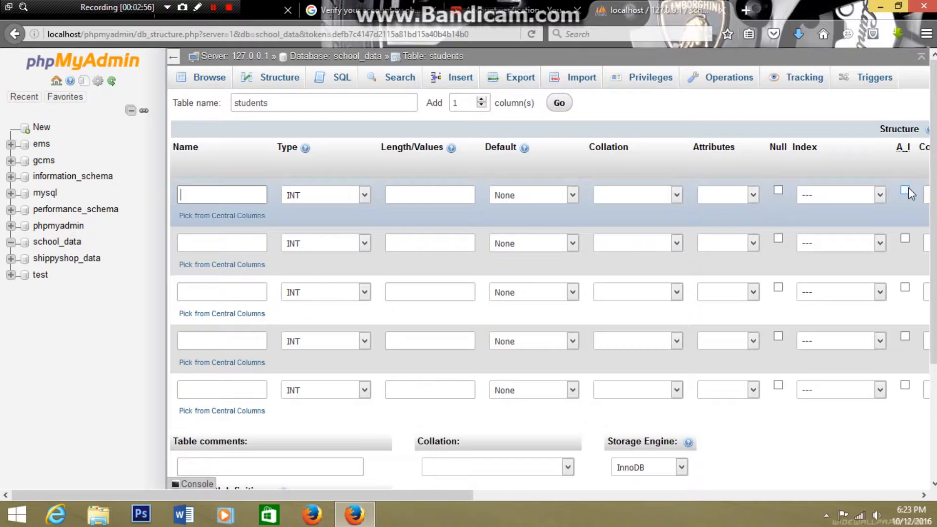
left_click(240, 195)
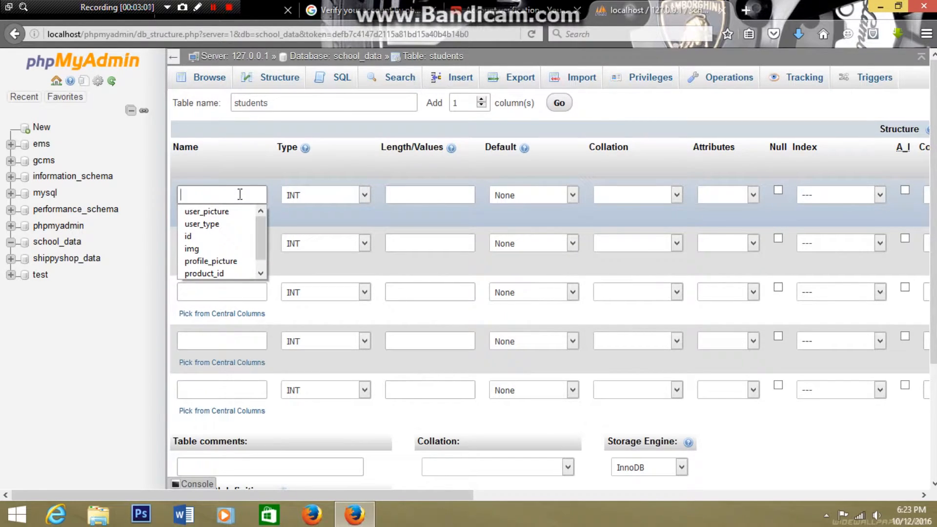
type("id")
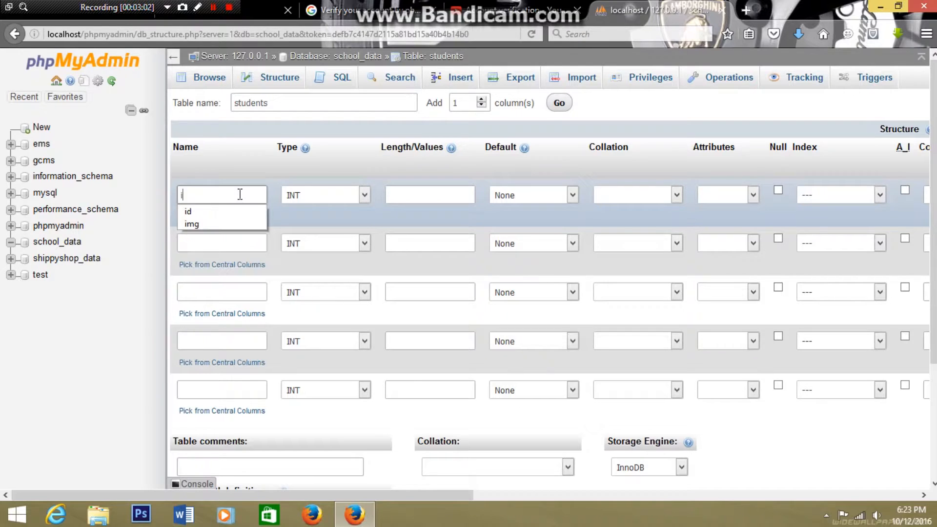
left_click(362, 195)
left_click(342, 212)
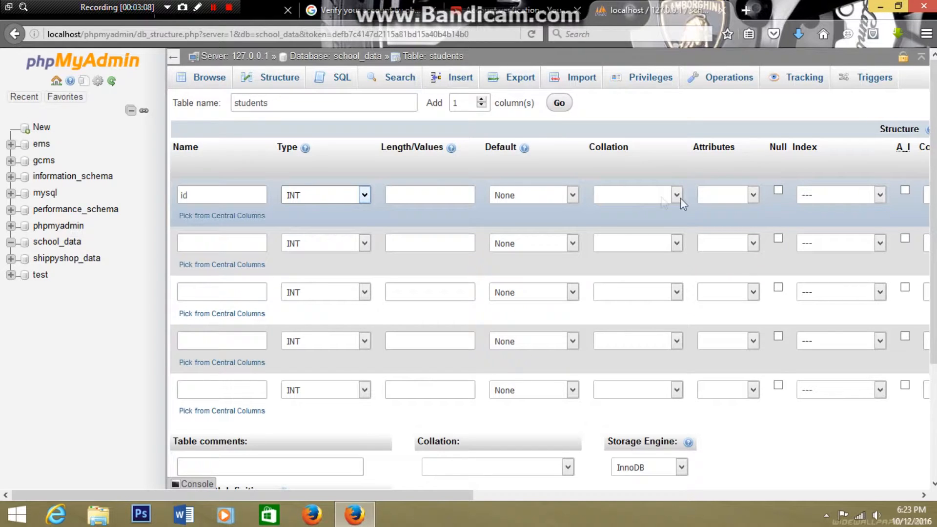
left_click(754, 195)
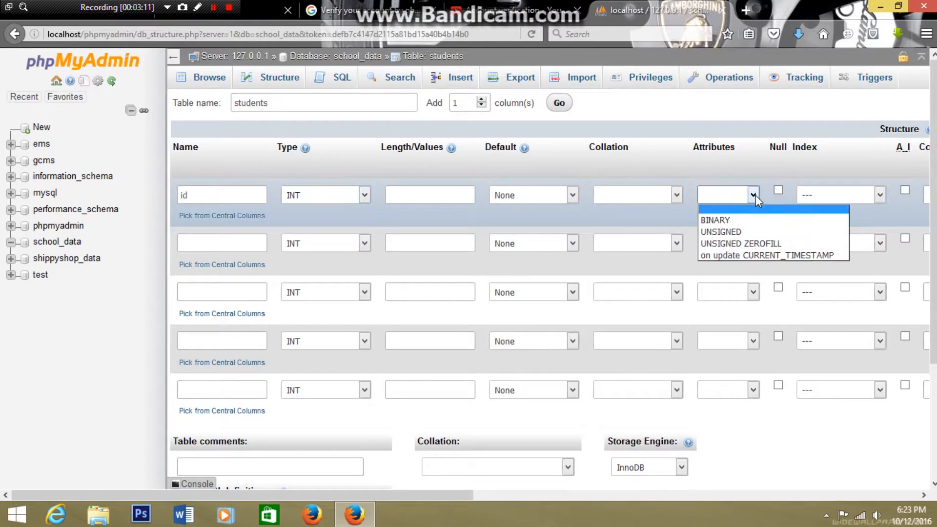
left_click(745, 232)
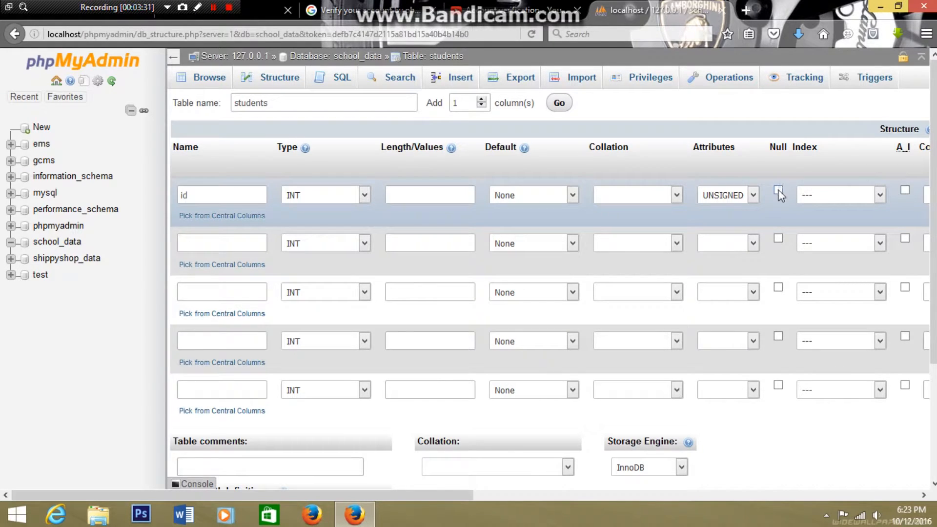
- Make the id column the PRIMARY index and enable auto-increment for it
left_click(871, 197)
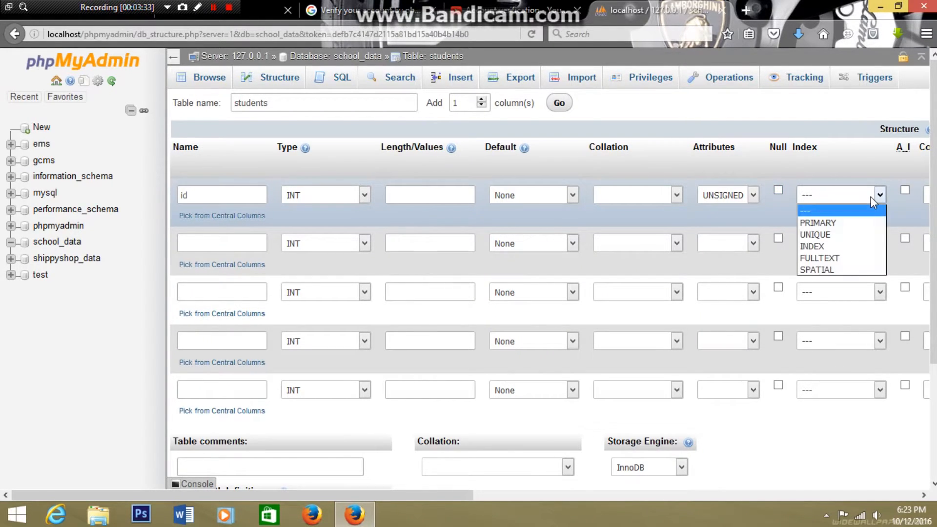
left_click(858, 223)
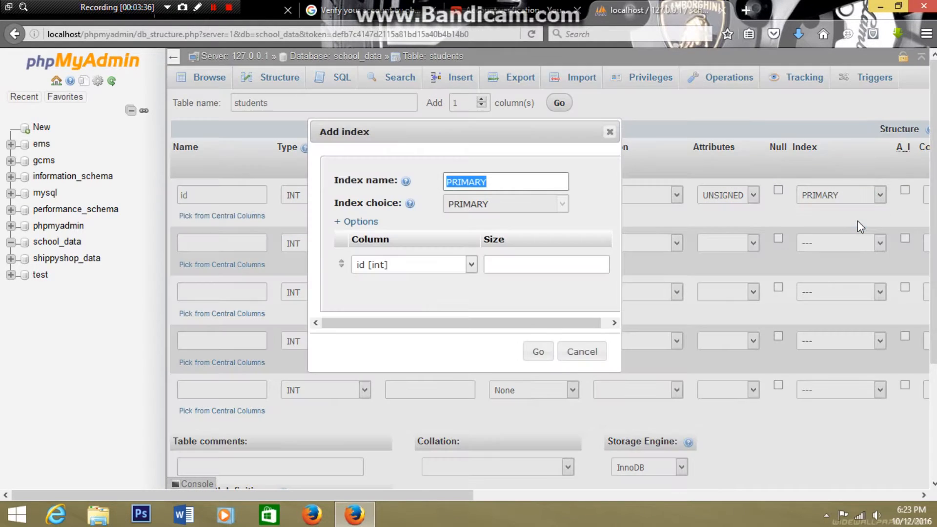
left_click(538, 351)
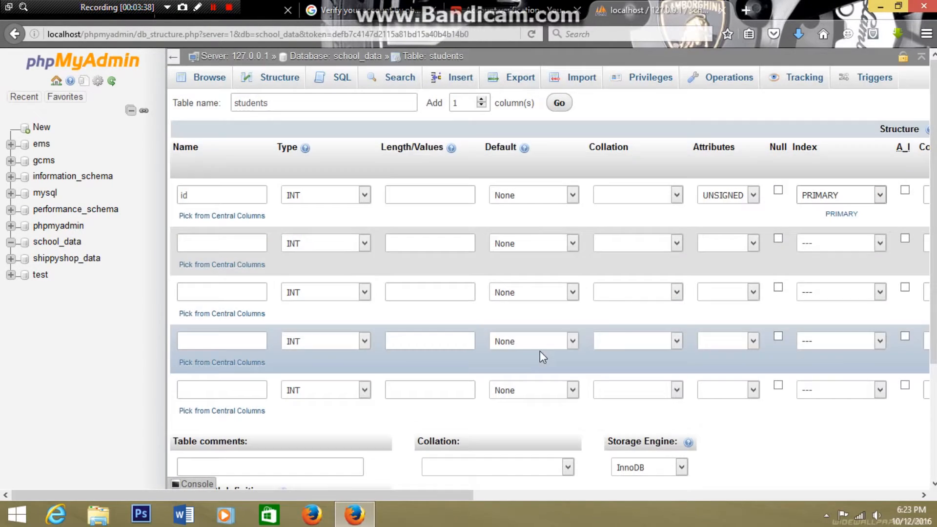
left_click(905, 191)
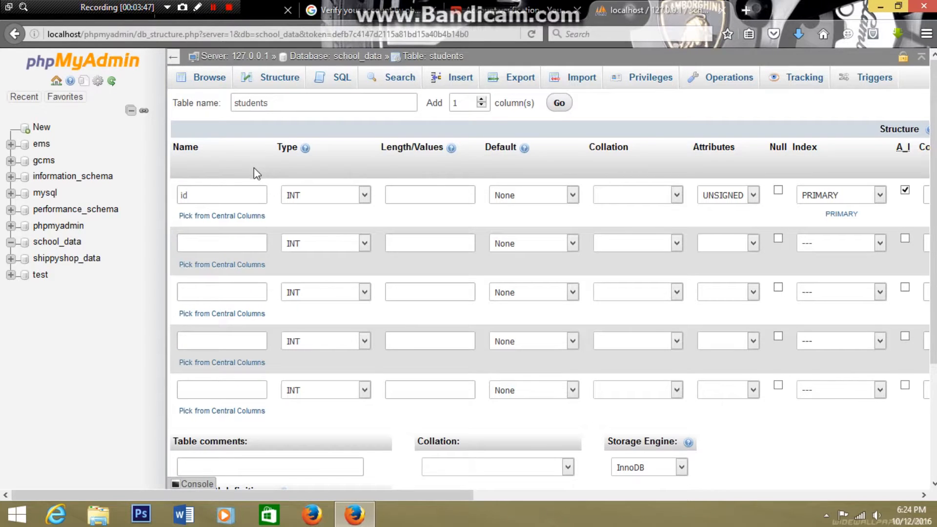
- Define the second column as student_name with type VARCHAR and length 20
left_click(246, 242)
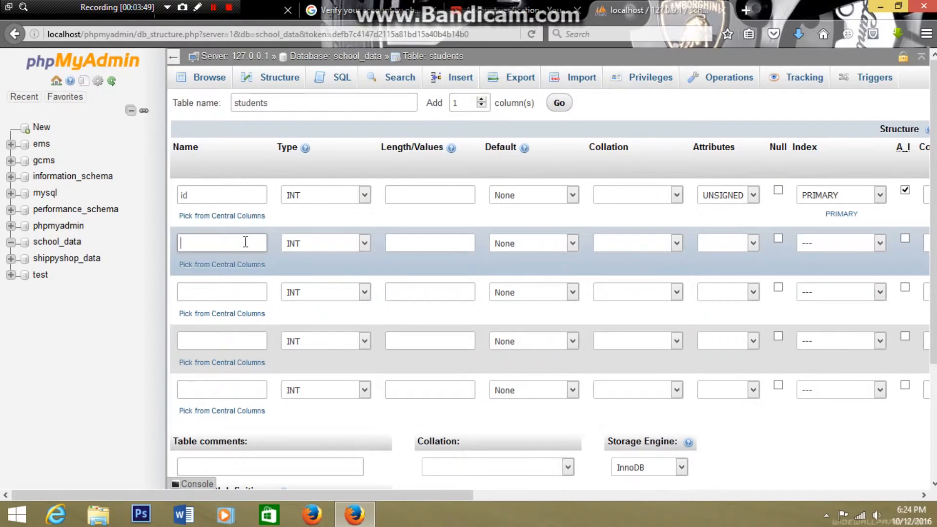
type("student_name")
left_click(345, 244)
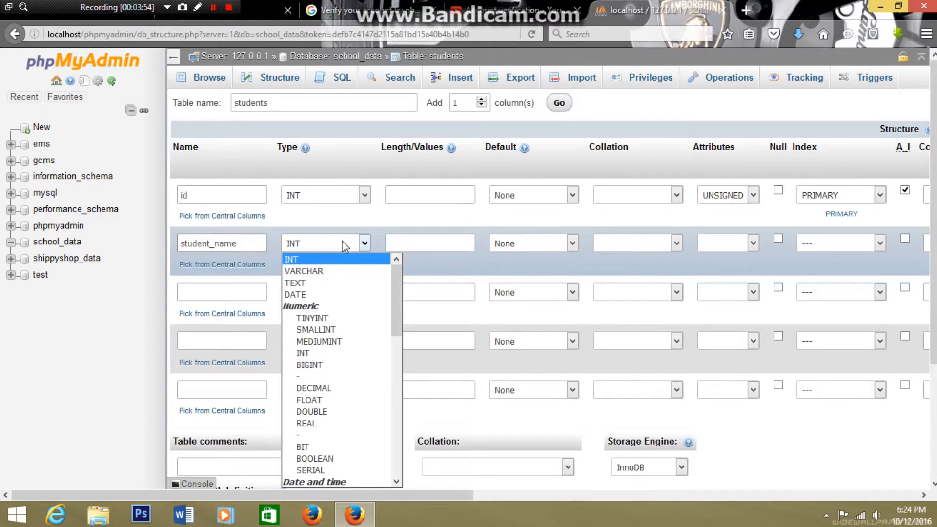
left_click(333, 271)
left_click(433, 245)
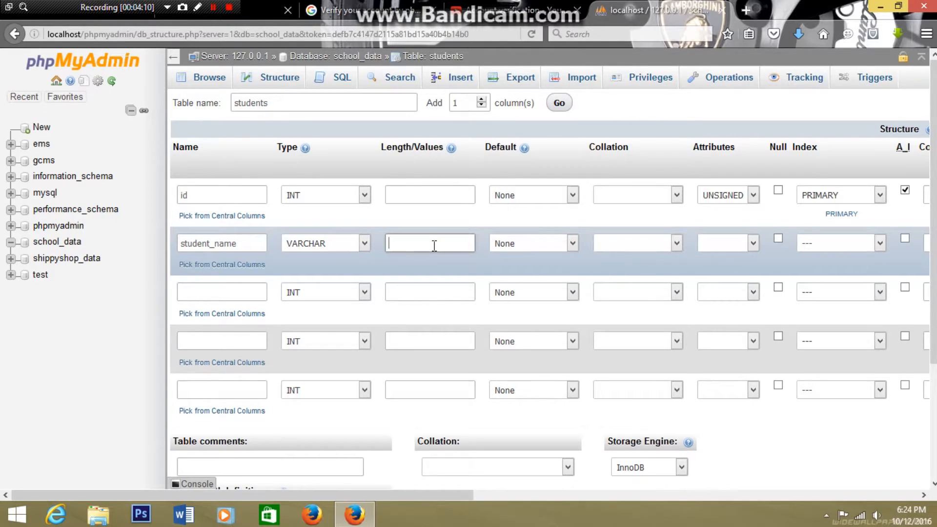
type("20")
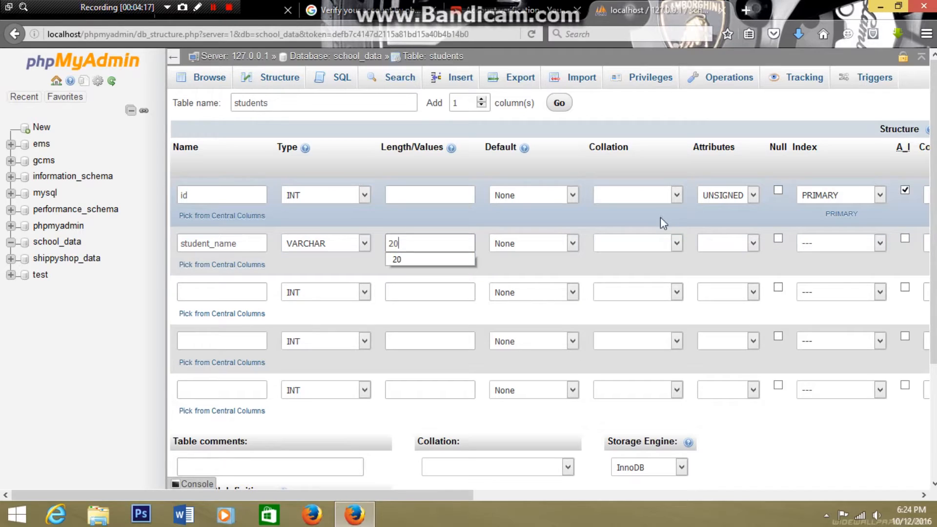
left_click(437, 220)
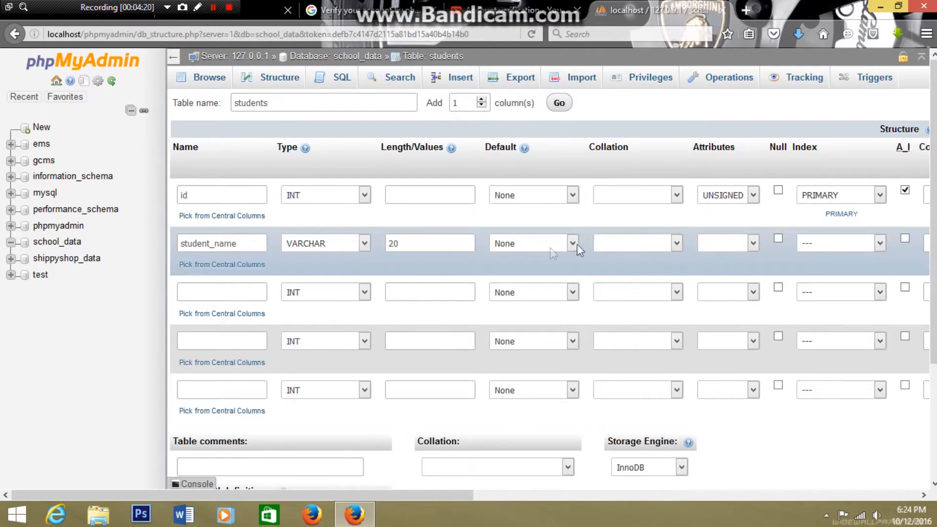
- Name the third column of the students table student_registration
left_click(220, 289)
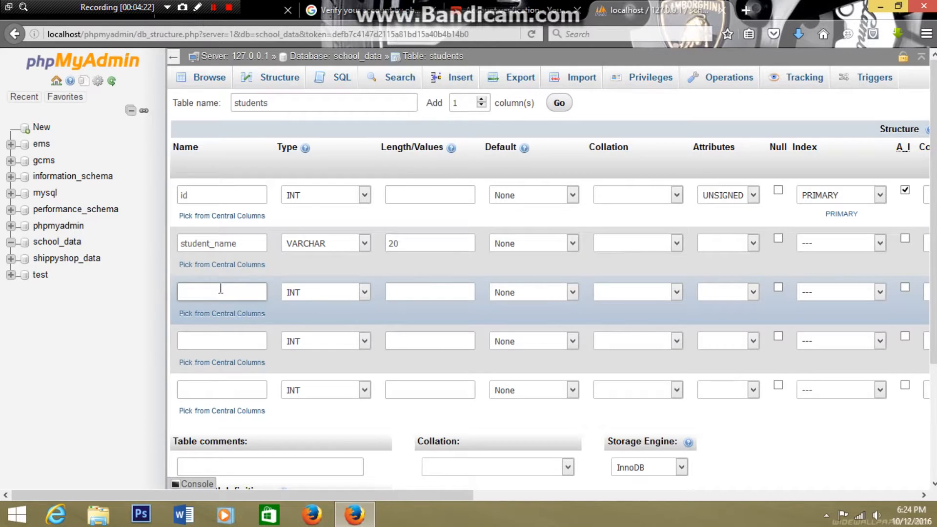
type("stund")
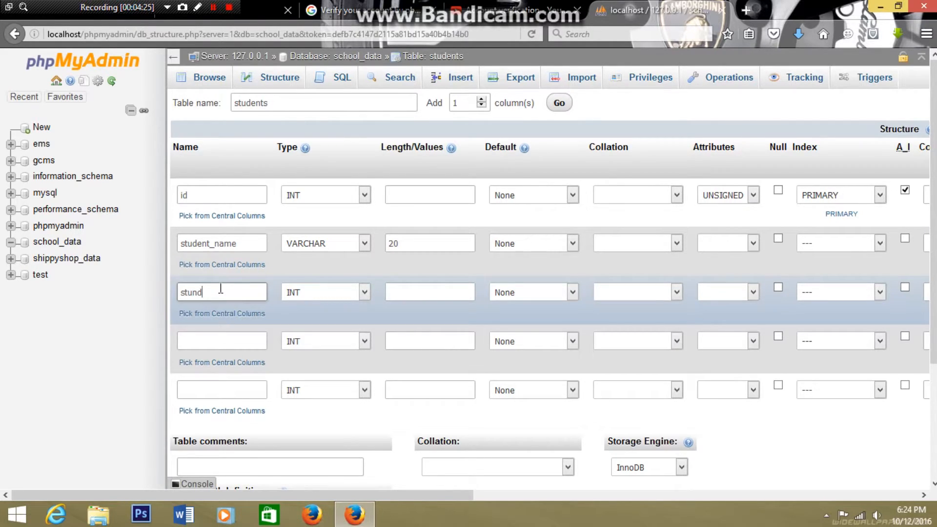
key("BackSpace")
key("BackSpace")
type("d")
type("ent_negisteration")
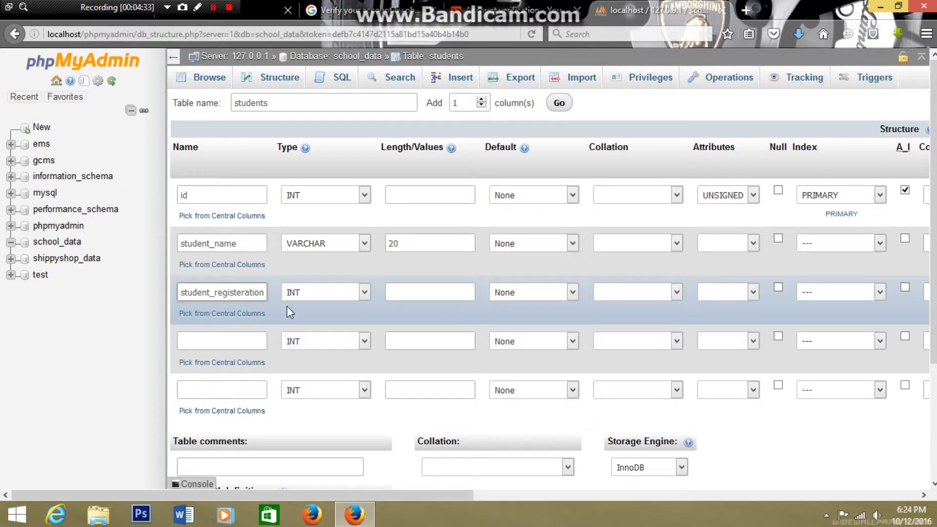
left_click(239, 292)
key("BackSpace")
- Give the student_registration column the type VARCHAR with length 20
left_click(347, 294)
key("Down")
key("Return")
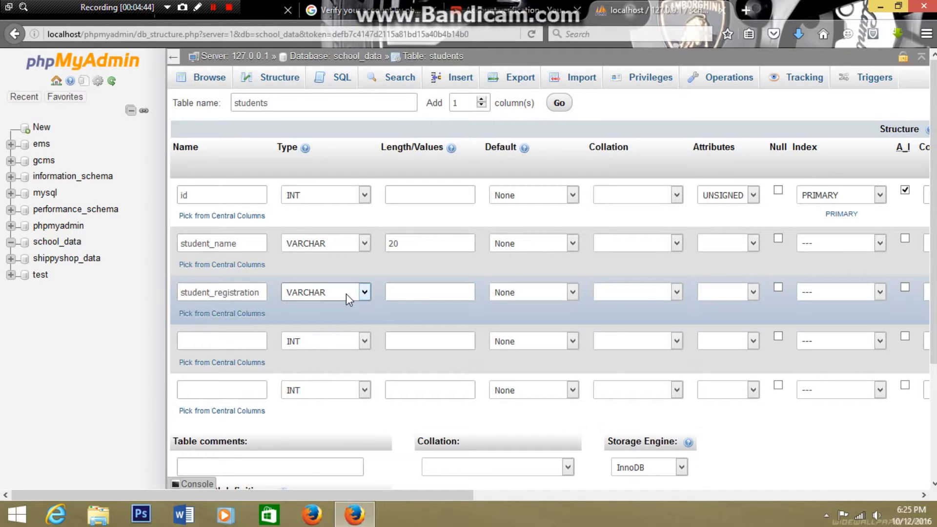
left_click(395, 292)
type("20")
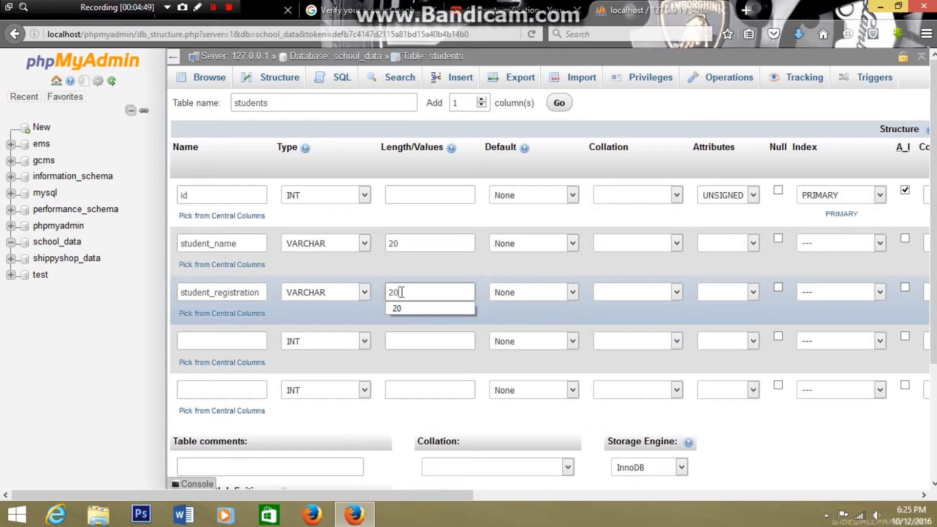
left_click(406, 308)
- Name the fourth column of the students table student_contact
left_click(203, 341)
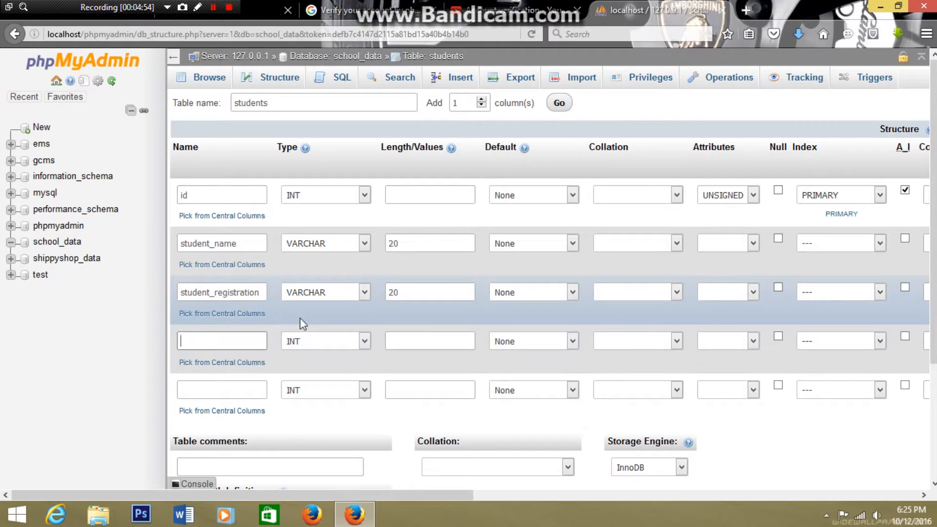
type("student_contact")
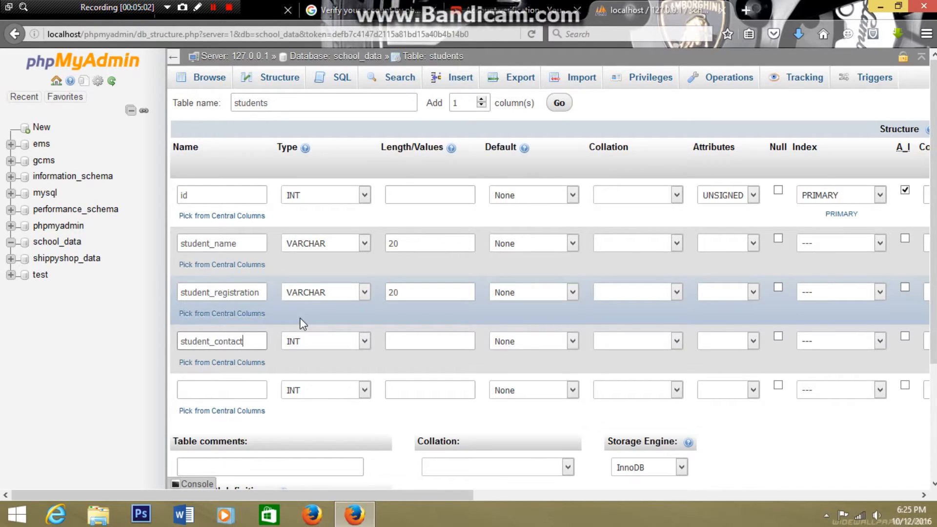
- Give the student_contact column the type VARCHAR with length 15
left_click(327, 340)
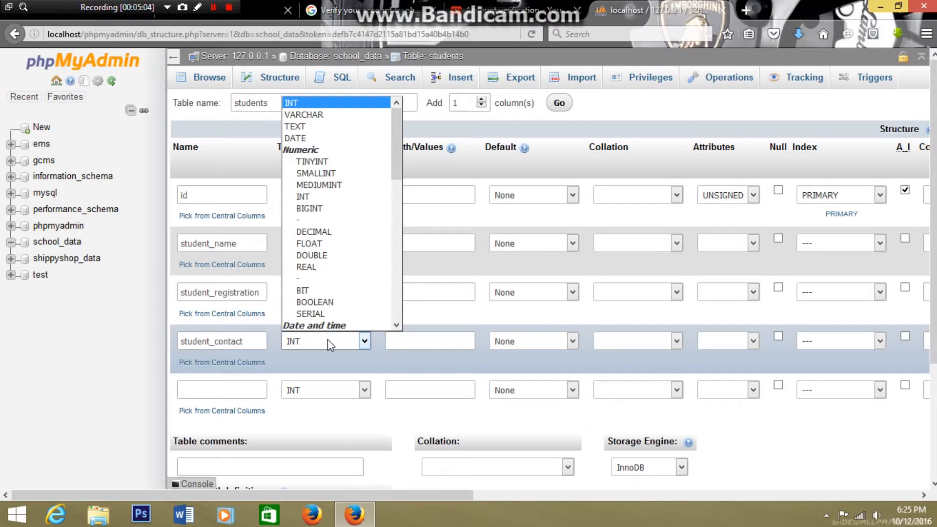
key("Down")
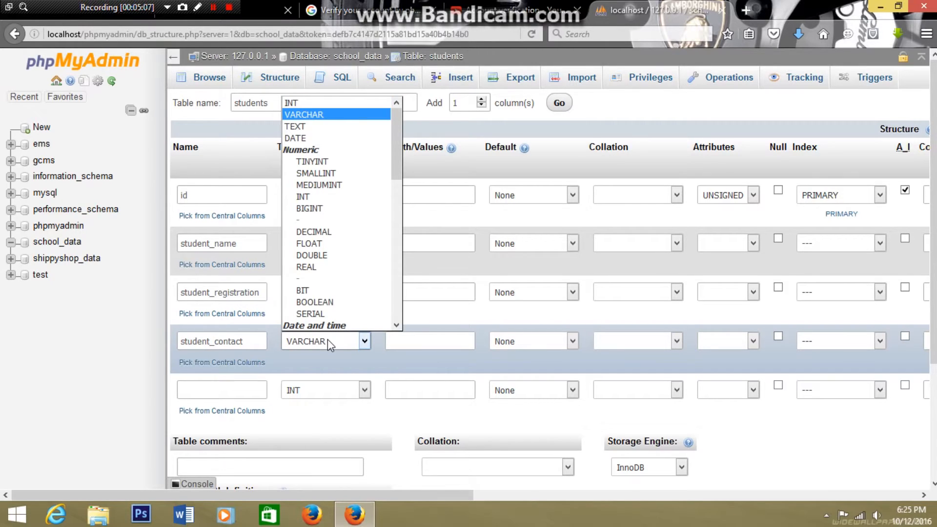
key("Return")
left_click(413, 344)
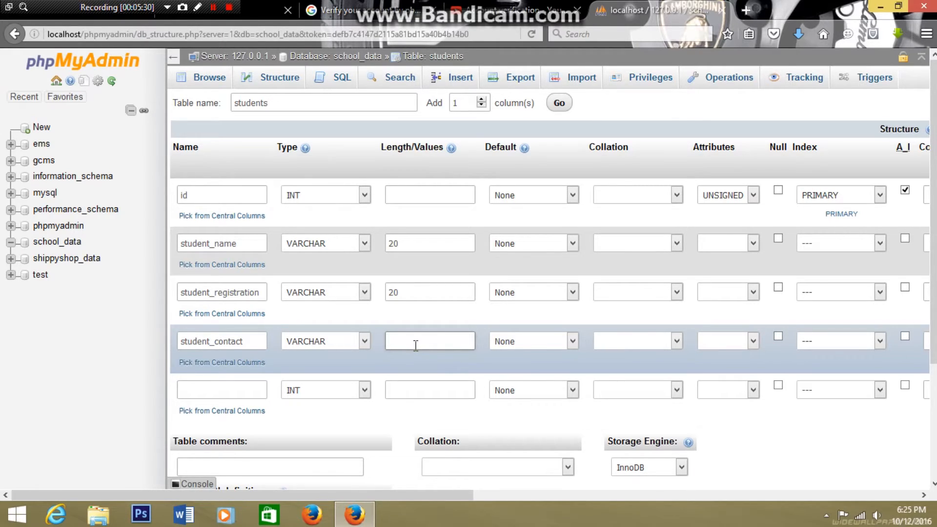
type("15")
- Define the fifth column of the students table as student_makrs with type FLOAT
left_click(234, 388)
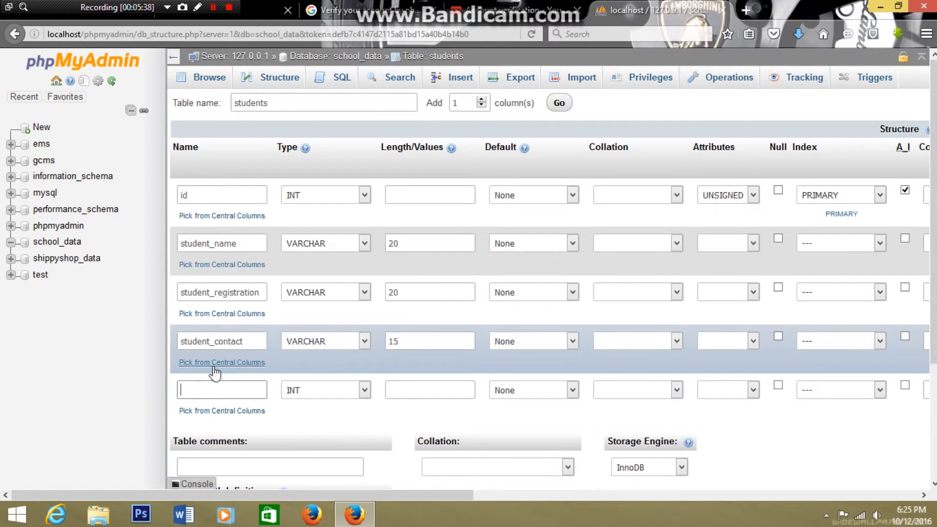
left_click(220, 386)
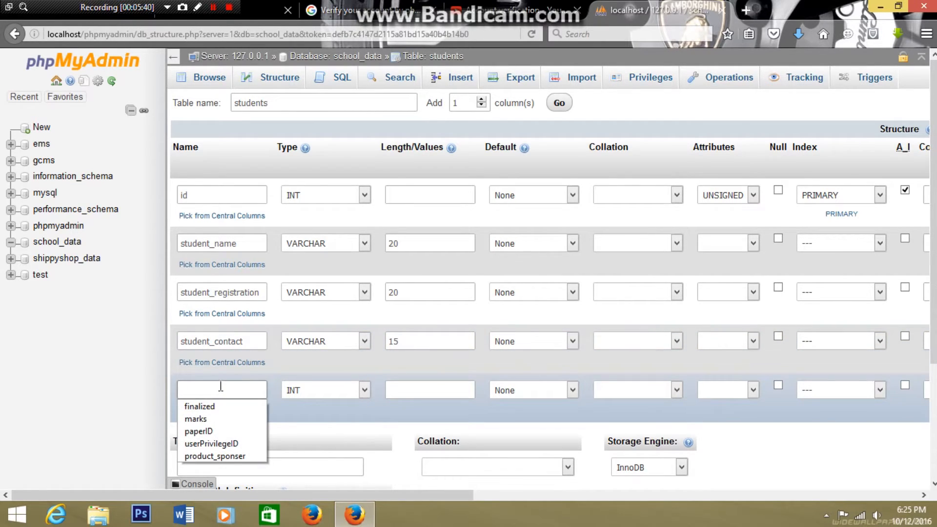
type("stu")
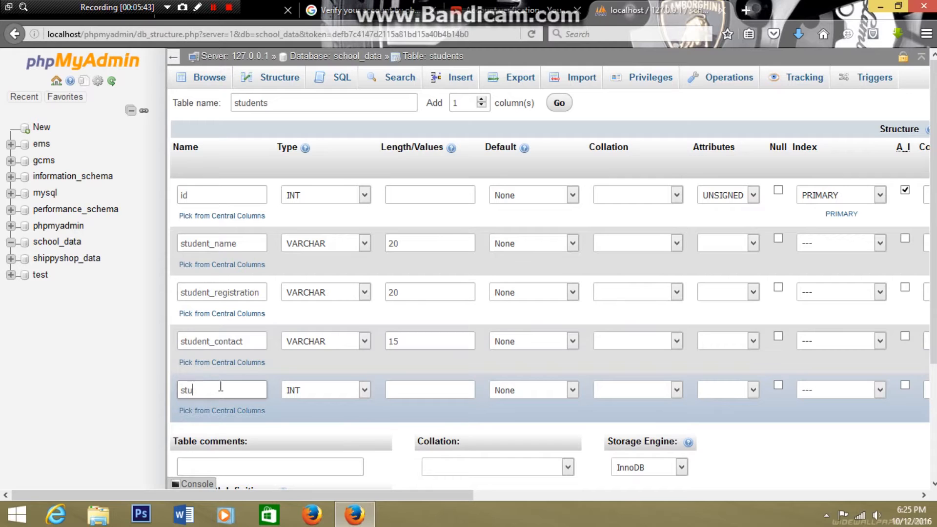
type("dent_makrs")
left_click(361, 390)
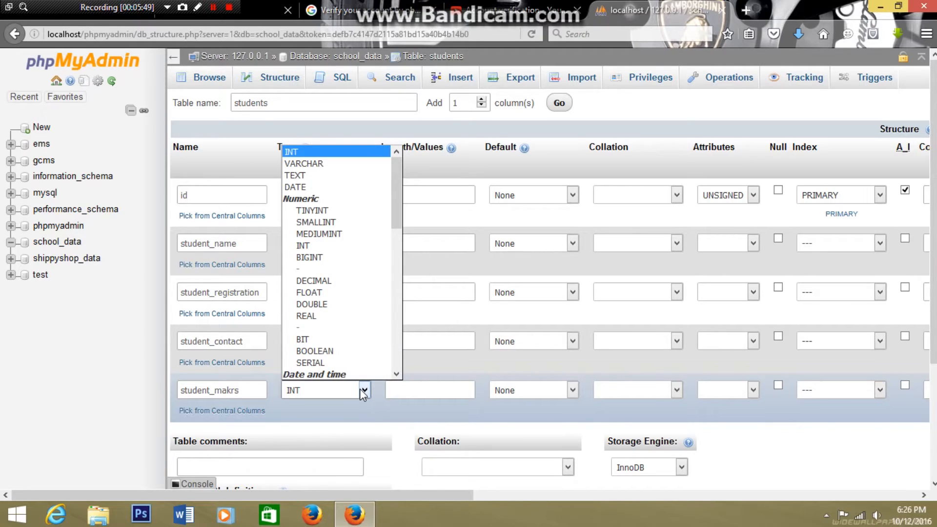
left_click(319, 292)
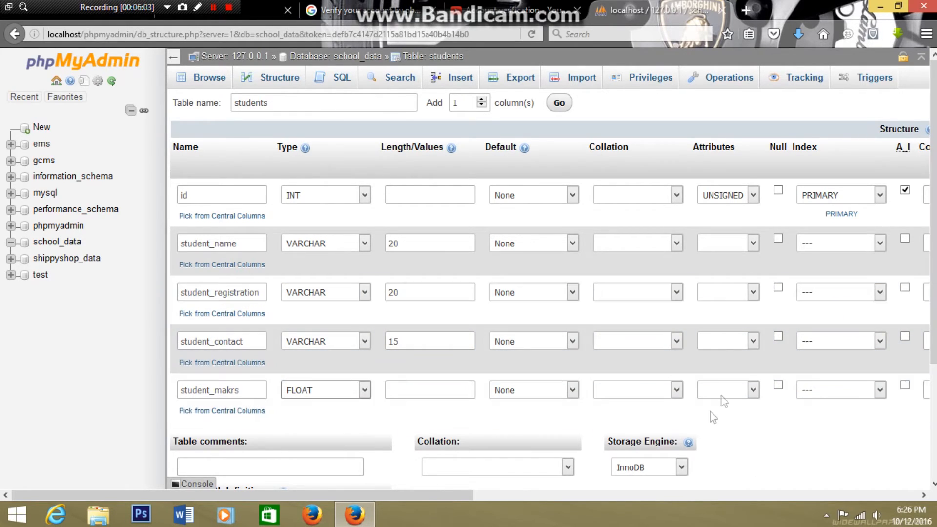
- Save the students table definition and close the browser's page inspector
scroll(549, 273, "down", 3)
scroll(933, 336, "down", 2)
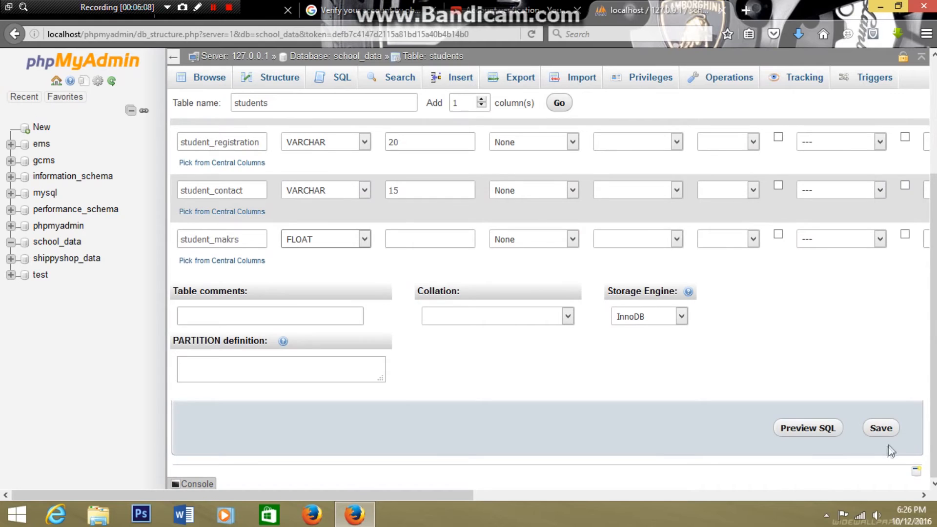
left_click(885, 429)
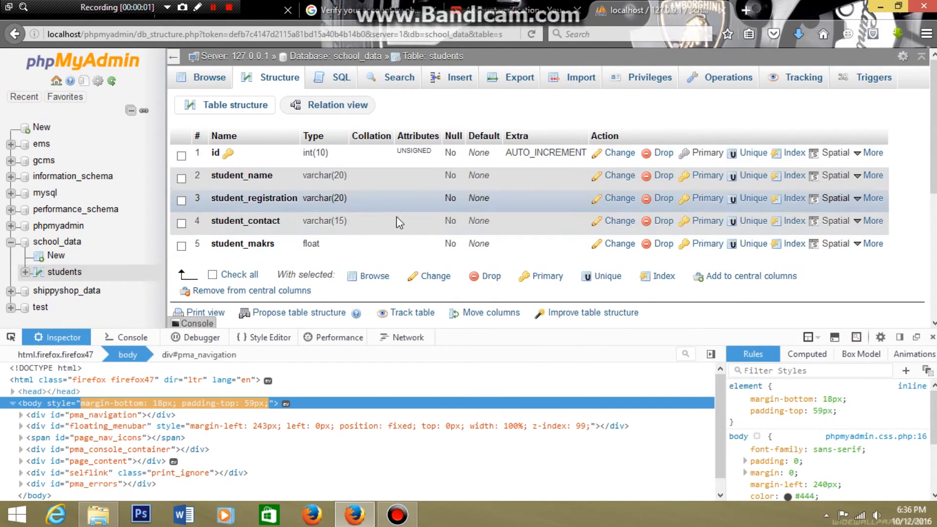
left_click(932, 336)
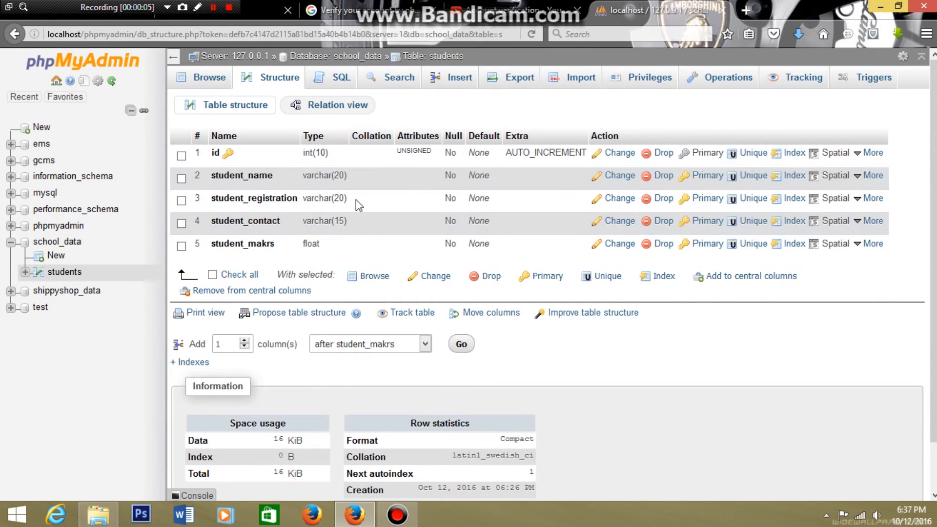